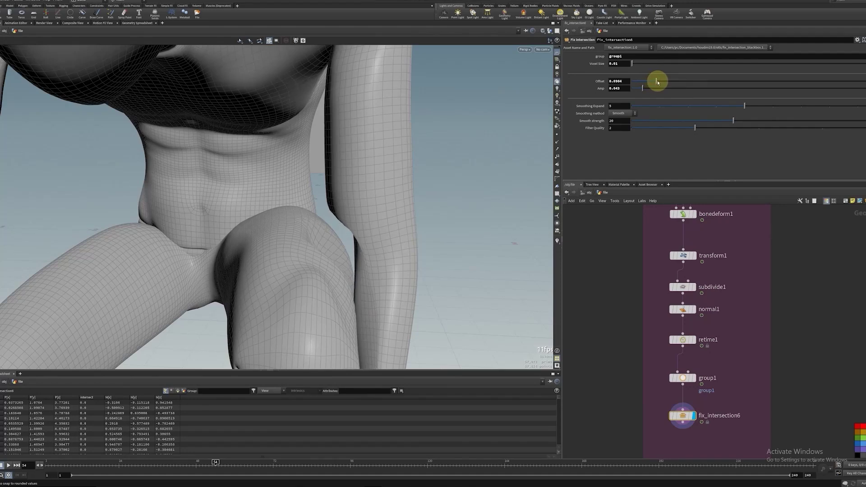
Tune fix_intersection6 on group1: Offset 0.0514, Smoothing Expand 7, Smooth strength 13.42
{"action": "left_click_drag", "start_coordinate": [652, 82], "coordinate": [643, 80]}
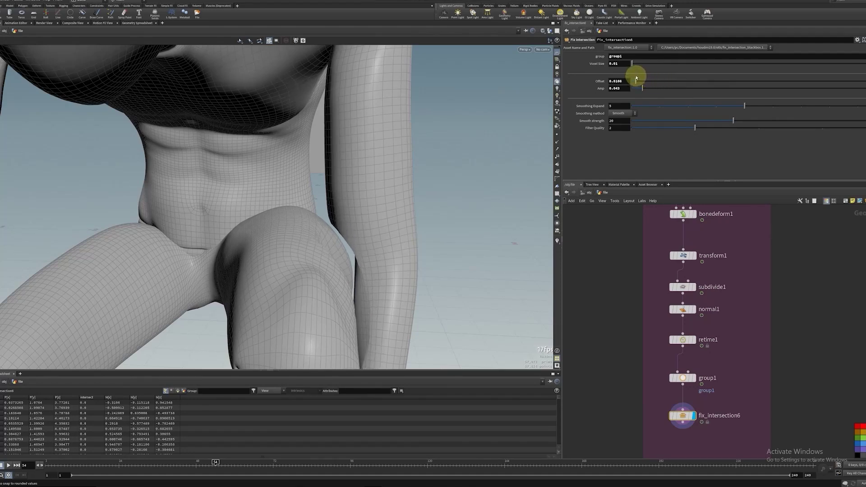
{"action": "left_click_drag", "start_coordinate": [750, 105], "coordinate": [807, 104]}
{"action": "mouse_move", "coordinate": [731, 120]}
{"action": "left_mouse_down"}
{"action": "mouse_move", "coordinate": [634, 120]}
{"action": "mouse_move", "coordinate": [709, 118]}
{"action": "mouse_move", "coordinate": [643, 134]}
{"action": "left_mouse_up"}
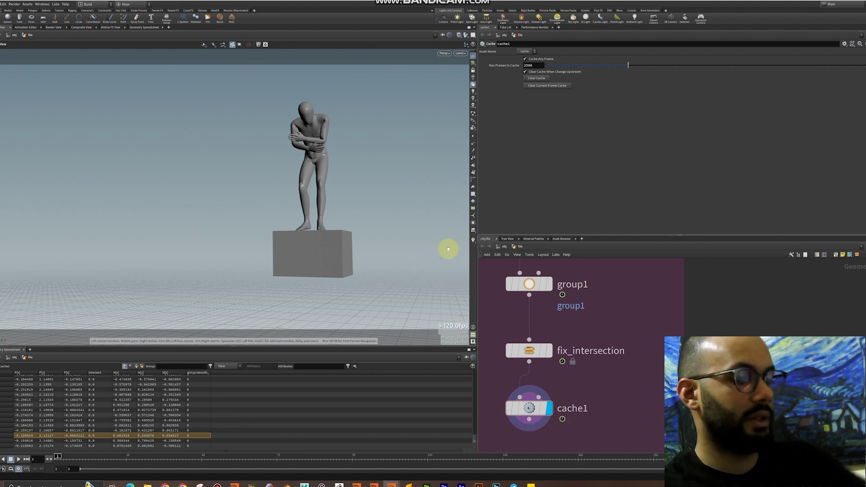
Play the animation, stop at frame 64, and zoom in on the red intersection marks
{"action": "key", "text": "Up"}
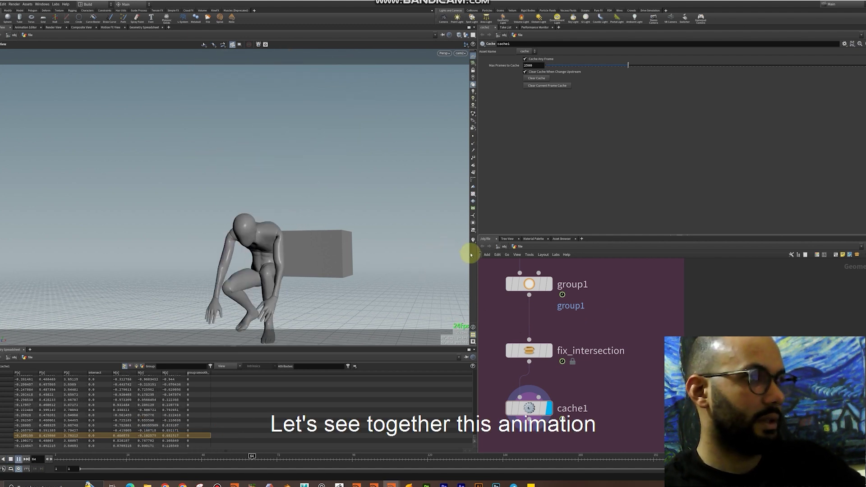
{"action": "left_click", "coordinate": [252, 458]}
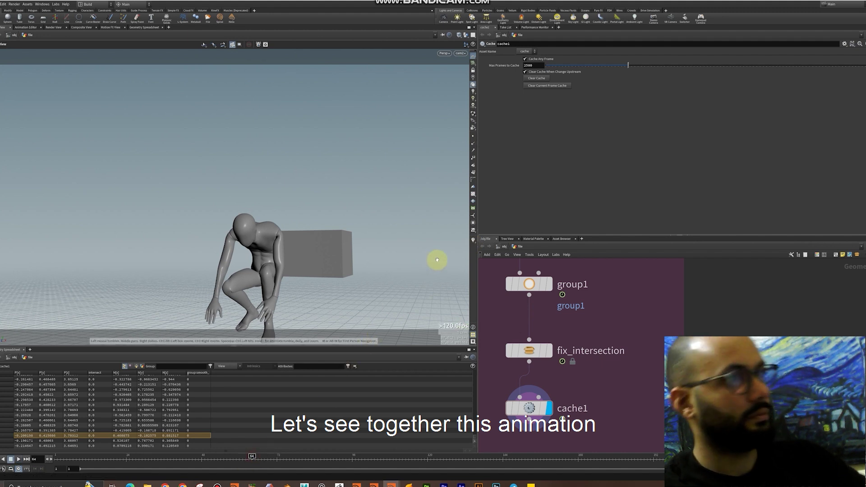
{"action": "scroll", "coordinate": [315, 271], "scroll_direction": "up", "scroll_amount": 2}
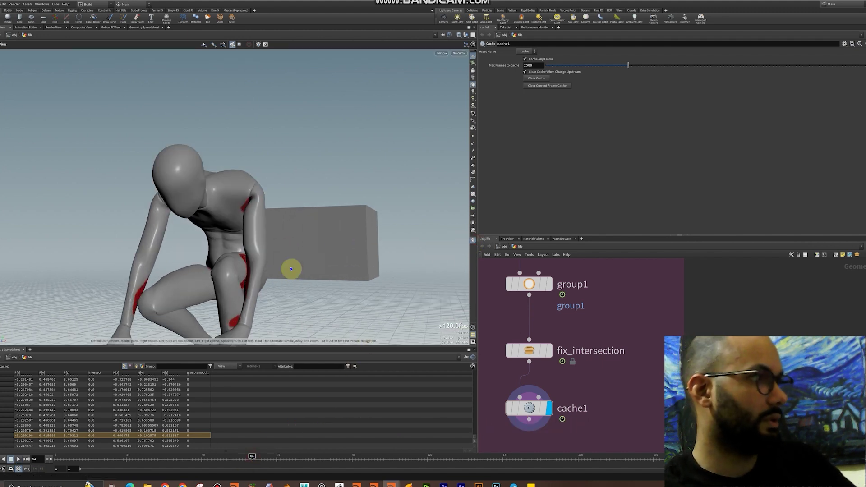
{"action": "scroll", "coordinate": [289, 267], "scroll_direction": "up", "scroll_amount": 2}
{"action": "scroll", "coordinate": [248, 264], "scroll_direction": "up", "scroll_amount": 3}
{"action": "scroll", "coordinate": [316, 256], "scroll_direction": "up", "scroll_amount": 2}
{"action": "scroll", "coordinate": [286, 207], "scroll_direction": "up", "scroll_amount": 2}
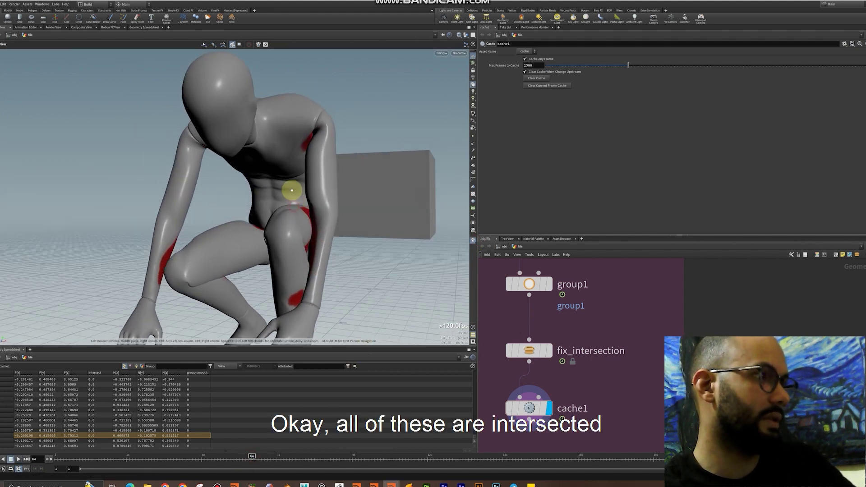
{"action": "scroll", "coordinate": [300, 199], "scroll_direction": "up", "scroll_amount": 2}
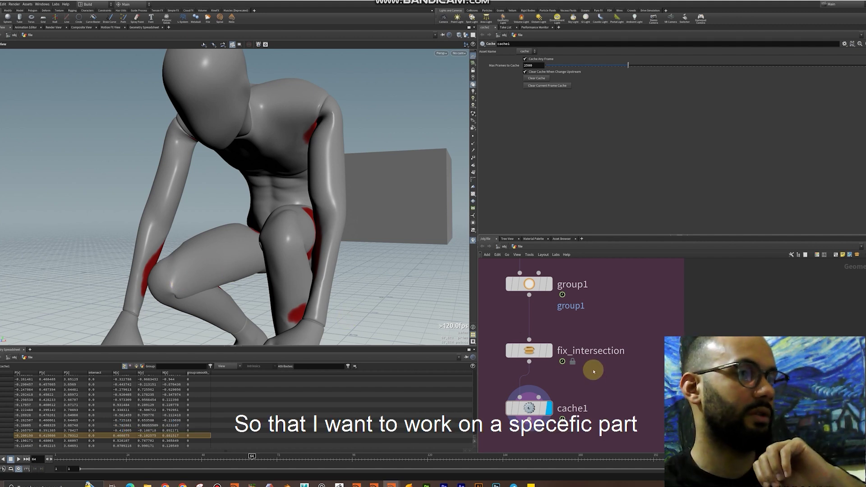
Set the fix_intersection node's Group parameter to group1
{"action": "left_click", "coordinate": [550, 351]}
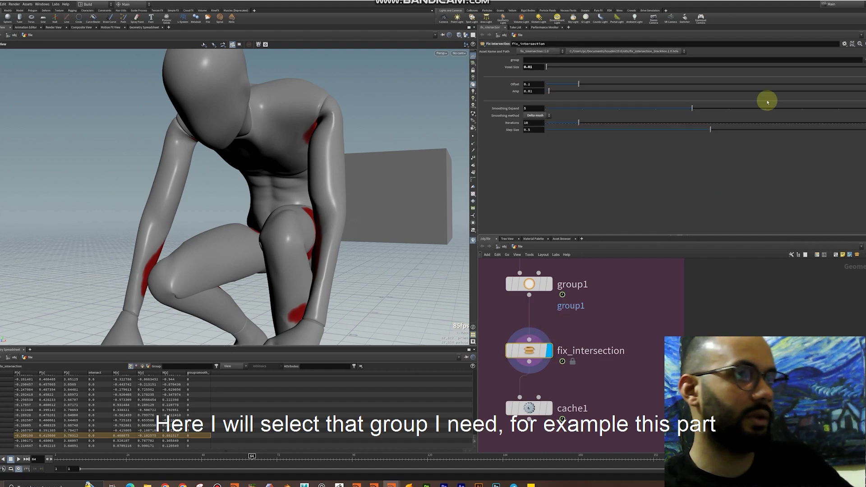
{"action": "left_click", "coordinate": [861, 61]}
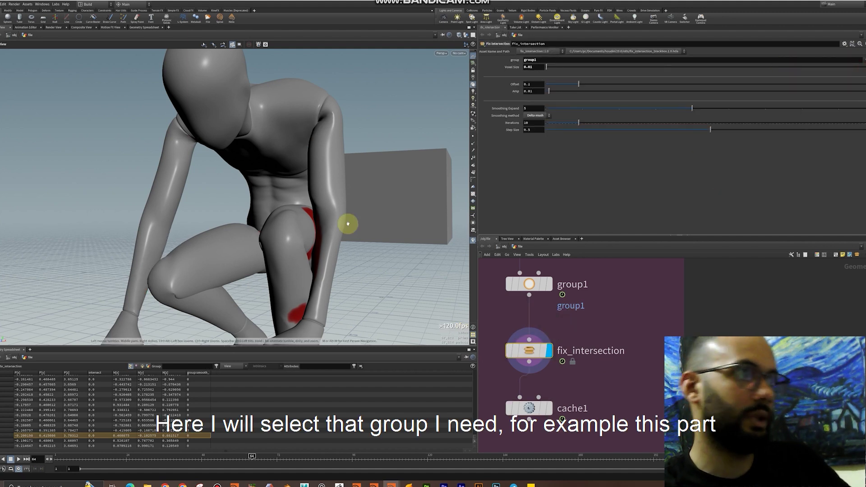
{"action": "scroll", "coordinate": [308, 246], "scroll_direction": "up", "scroll_amount": 5}
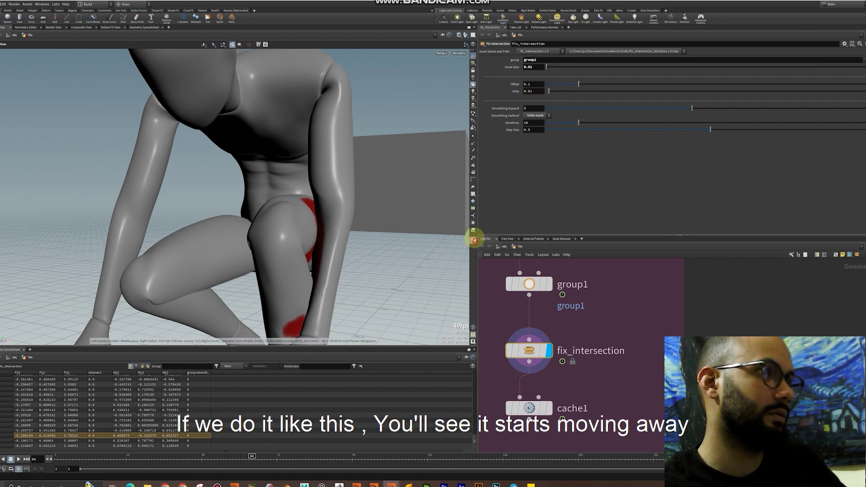
Show the fixed result and raise Amp to about 0.02, framing the character
{"action": "left_click", "coordinate": [472, 240]}
{"action": "left_click_drag", "start_coordinate": [554, 90], "coordinate": [552, 91]}
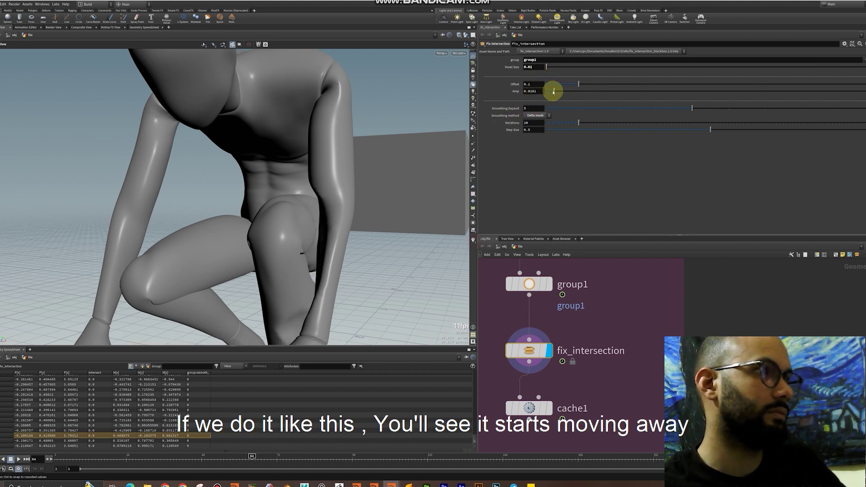
{"action": "mouse_move", "coordinate": [417, 195]}
{"action": "left_mouse_down"}
{"action": "mouse_move", "coordinate": [386, 229]}
{"action": "mouse_move", "coordinate": [381, 218]}
{"action": "left_mouse_up"}
{"action": "key", "text": "h"}
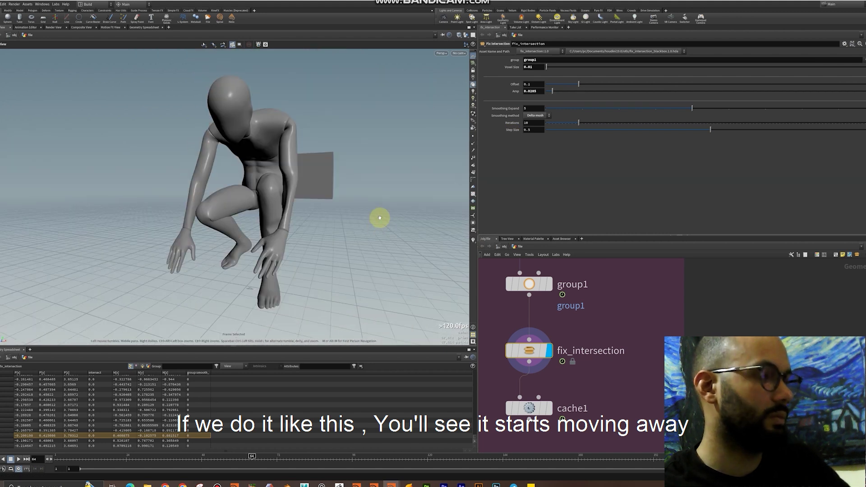
{"action": "key", "text": "f"}
{"action": "scroll", "coordinate": [341, 179], "scroll_direction": "up", "scroll_amount": 3}
{"action": "scroll", "coordinate": [347, 184], "scroll_direction": "up", "scroll_amount": 2}
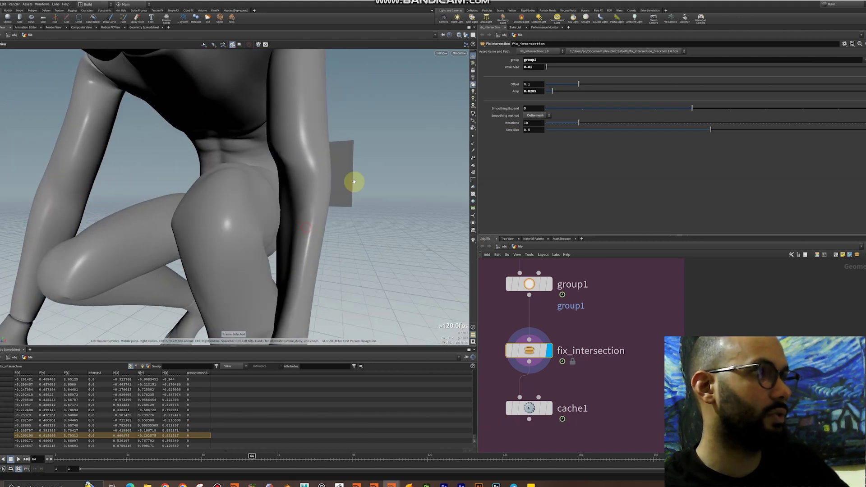
Lower the Offset to about 0.062 and duplicate the fix_intersection node beside it
{"action": "left_click_drag", "start_coordinate": [574, 82], "coordinate": [567, 84]}
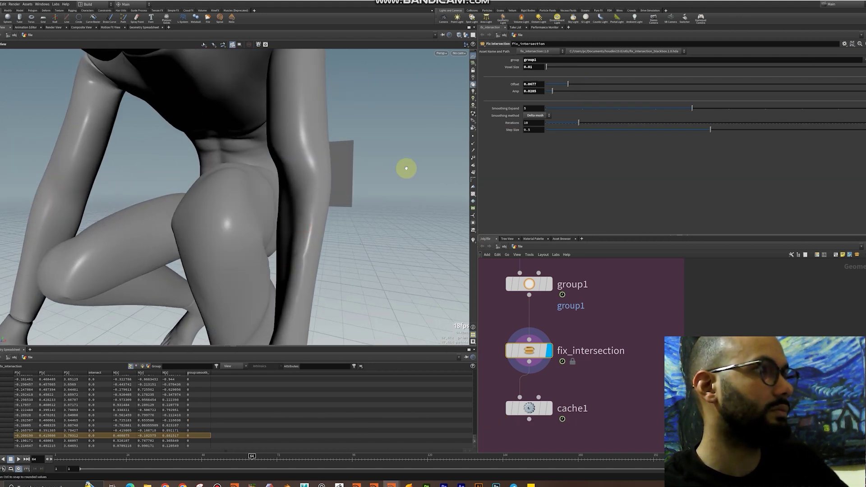
{"action": "mouse_move", "coordinate": [406, 168]}
{"action": "left_mouse_down"}
{"action": "mouse_move", "coordinate": [294, 203]}
{"action": "mouse_move", "coordinate": [289, 238]}
{"action": "mouse_move", "coordinate": [302, 242]}
{"action": "mouse_move", "coordinate": [253, 269]}
{"action": "mouse_move", "coordinate": [270, 277]}
{"action": "mouse_move", "coordinate": [315, 225]}
{"action": "left_mouse_up"}
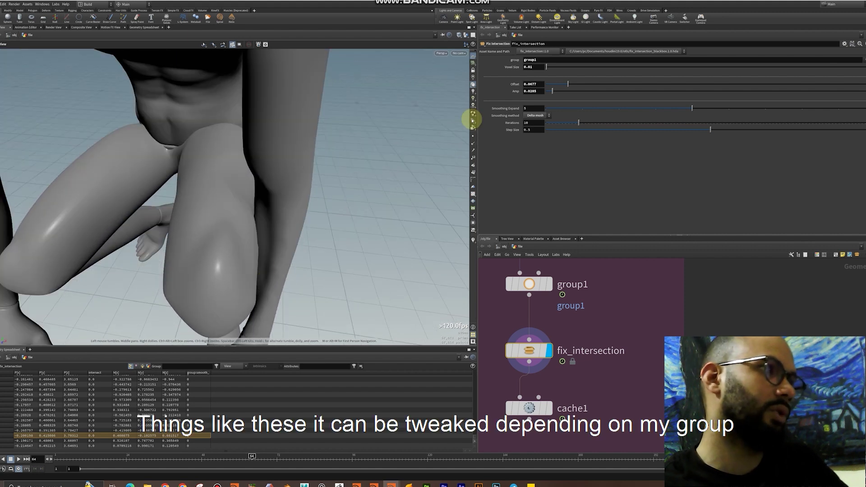
{"action": "left_click_drag", "start_coordinate": [566, 83], "coordinate": [567, 84]}
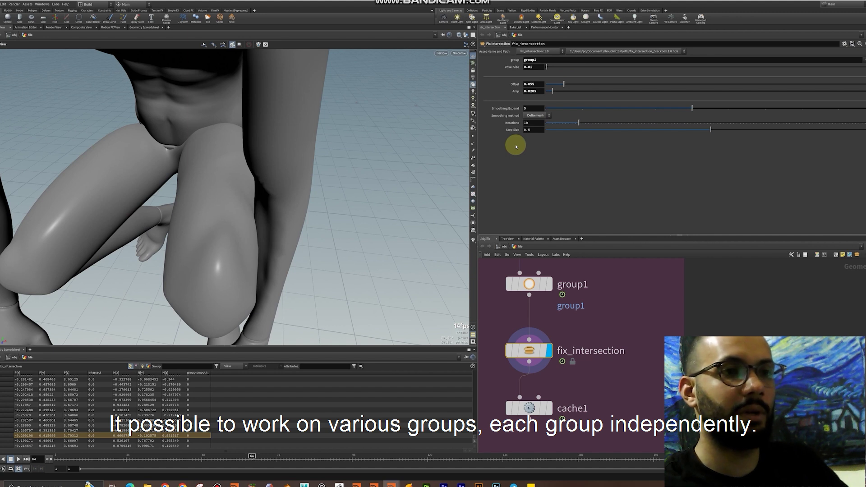
{"action": "mouse_move", "coordinate": [529, 350]}
{"action": "left_mouse_down", "text": "alt"}
{"action": "mouse_move", "coordinate": [639, 342]}
{"action": "mouse_move", "coordinate": [640, 353]}
{"action": "left_mouse_up", "text": "alt"}
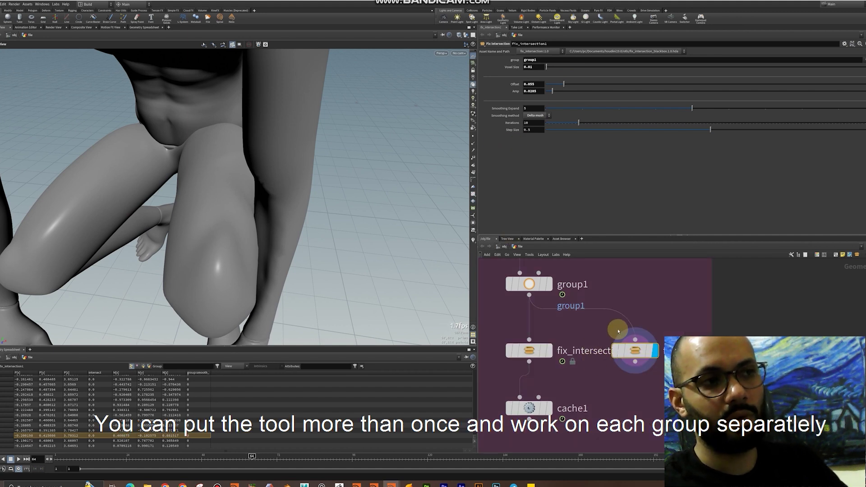
Raise fix_intersection1's Amp to 0.0282 and inspect the hip and legs
{"action": "left_click_drag", "start_coordinate": [262, 242], "coordinate": [257, 234]}
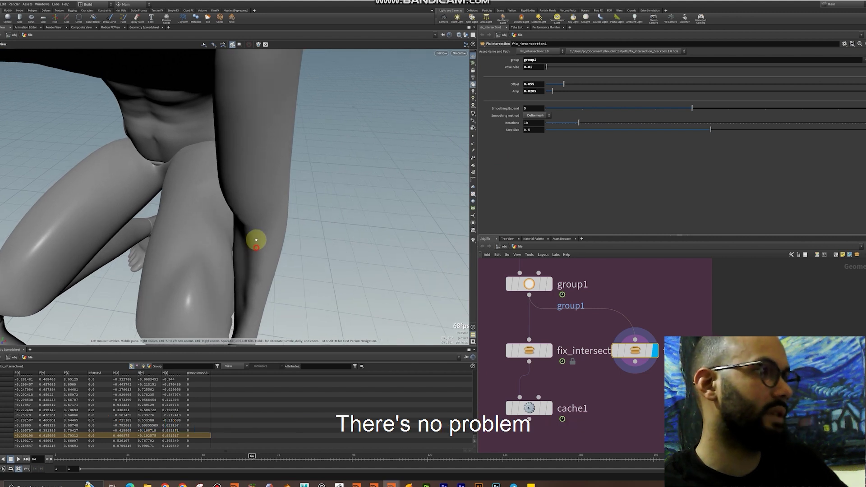
{"action": "left_click", "coordinate": [555, 90]}
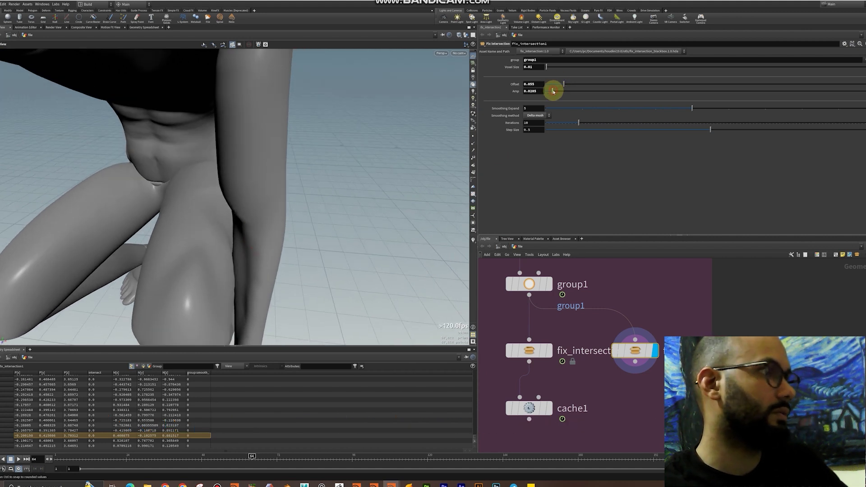
{"action": "mouse_move", "coordinate": [273, 258]}
{"action": "left_mouse_down"}
{"action": "mouse_move", "coordinate": [286, 257]}
{"action": "mouse_move", "coordinate": [265, 248]}
{"action": "left_mouse_up"}
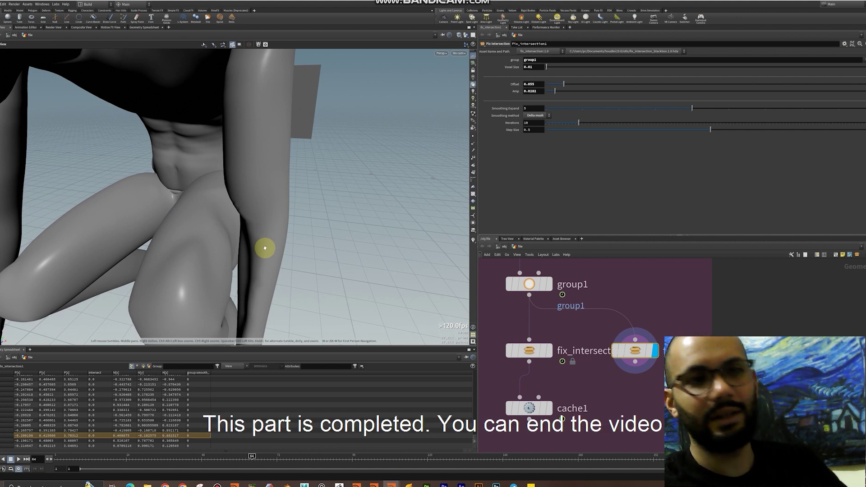
{"action": "left_click_drag", "start_coordinate": [265, 248], "coordinate": [272, 245]}
{"action": "mouse_move", "coordinate": [183, 253]}
{"action": "left_mouse_down"}
{"action": "mouse_move", "coordinate": [222, 195]}
{"action": "mouse_move", "coordinate": [193, 177]}
{"action": "mouse_move", "coordinate": [309, 228]}
{"action": "left_mouse_up"}
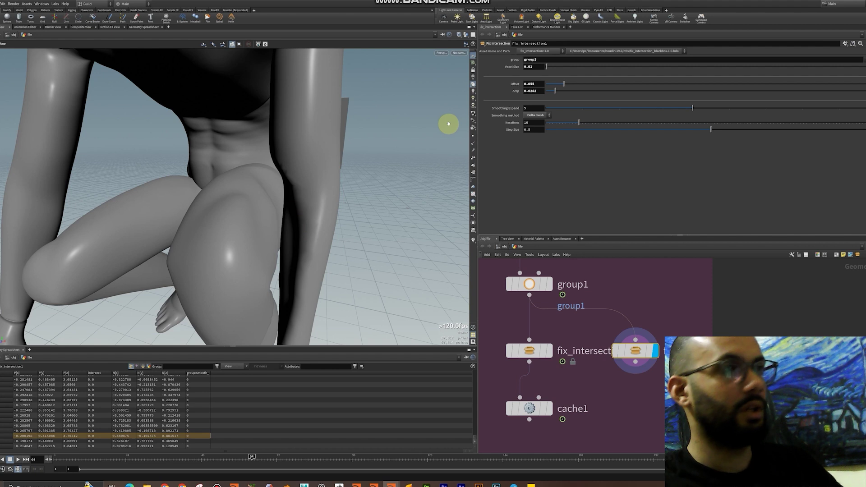
Increase Smoothing Expand and keep Delta mush as the smoothing method
{"action": "left_click_drag", "start_coordinate": [701, 110], "coordinate": [748, 105]}
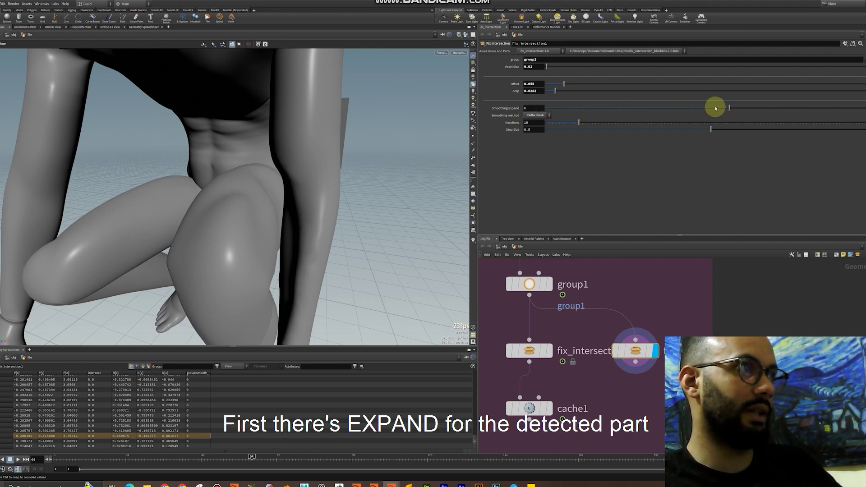
{"action": "left_click_drag", "start_coordinate": [274, 216], "coordinate": [429, 164]}
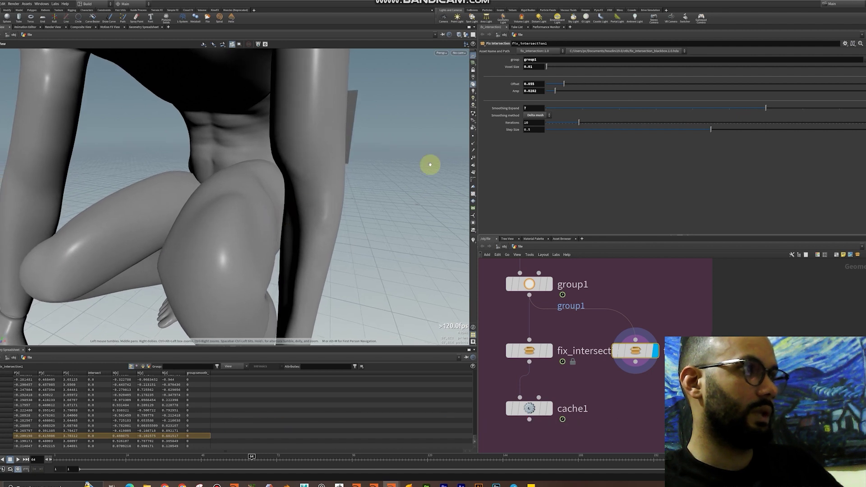
{"action": "left_click", "coordinate": [536, 116]}
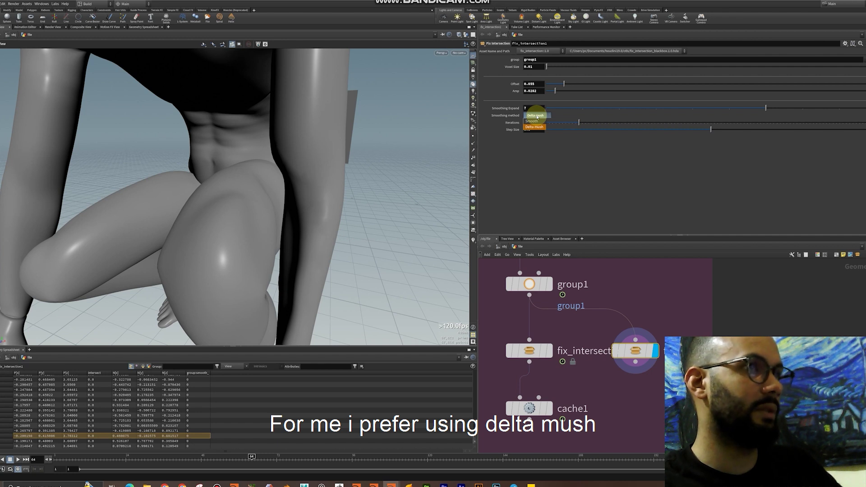
{"action": "left_click", "coordinate": [534, 127]}
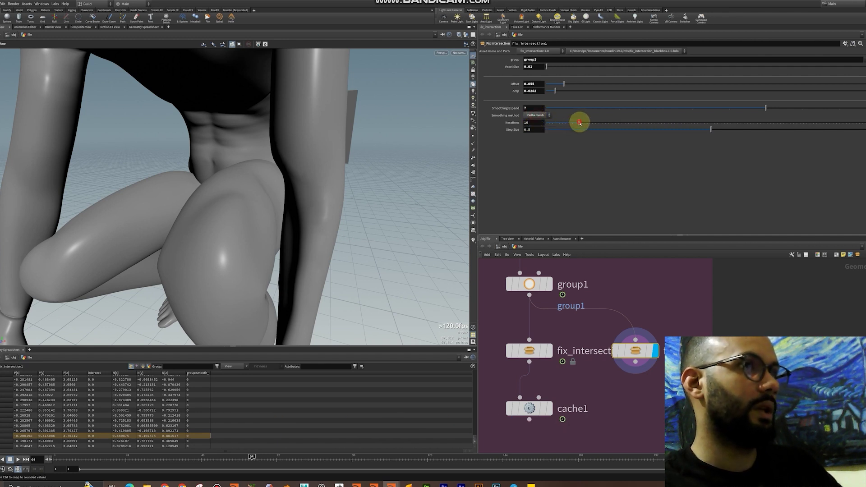
Raise smoothing Iterations to 11 and Step Size to about 0.51
{"action": "left_click_drag", "start_coordinate": [588, 121], "coordinate": [587, 119]}
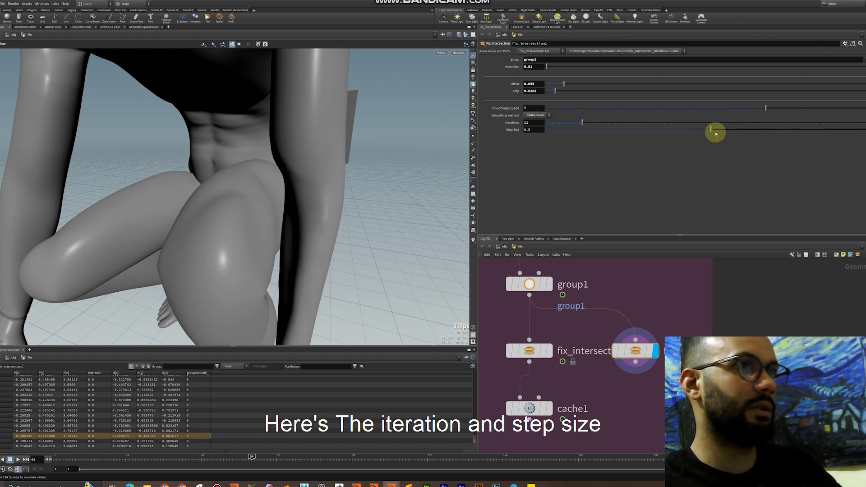
{"action": "left_click_drag", "start_coordinate": [700, 131], "coordinate": [713, 131]}
{"action": "mouse_move", "coordinate": [323, 224]}
{"action": "left_mouse_down"}
{"action": "mouse_move", "coordinate": [349, 240]}
{"action": "mouse_move", "coordinate": [310, 217]}
{"action": "left_mouse_up"}
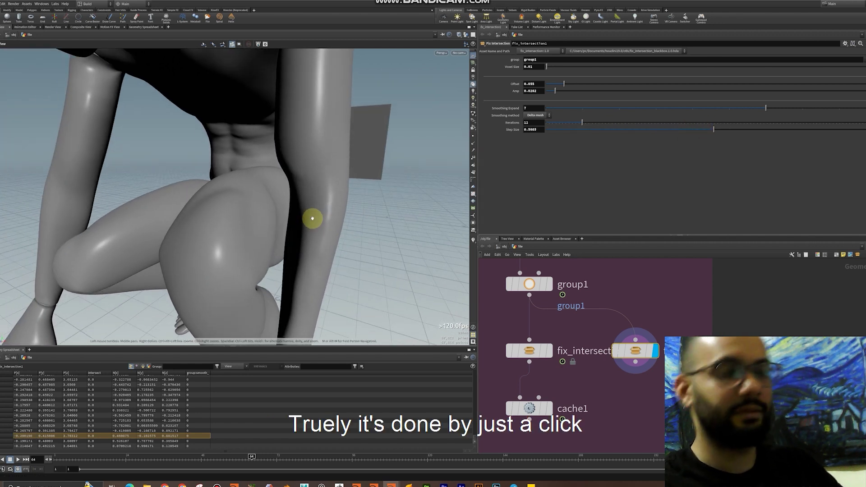